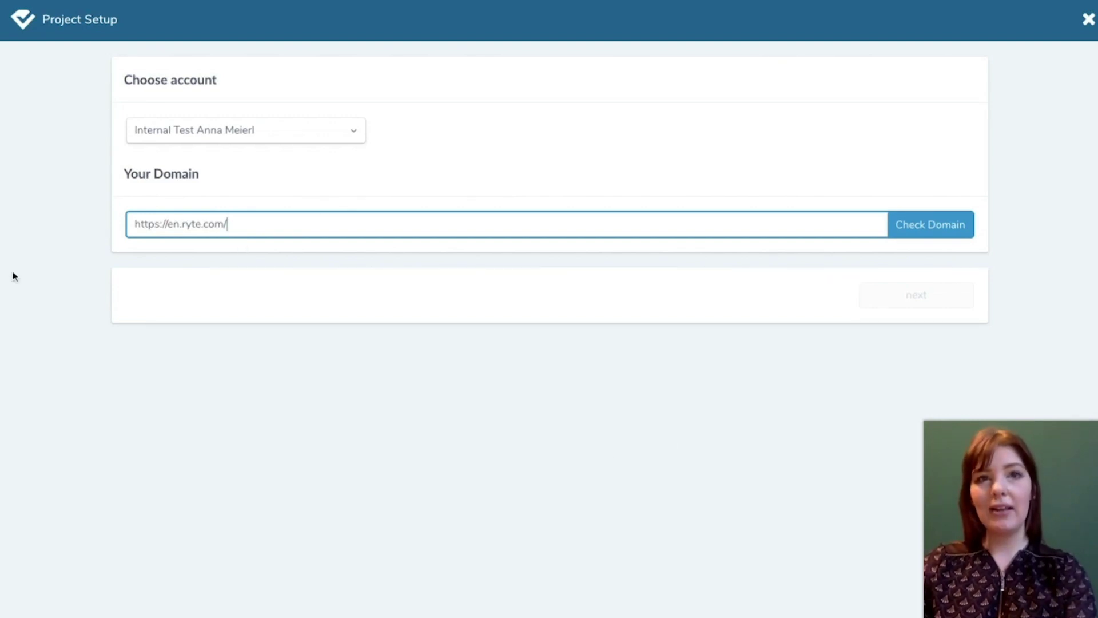
pyautogui.click(906, 231)
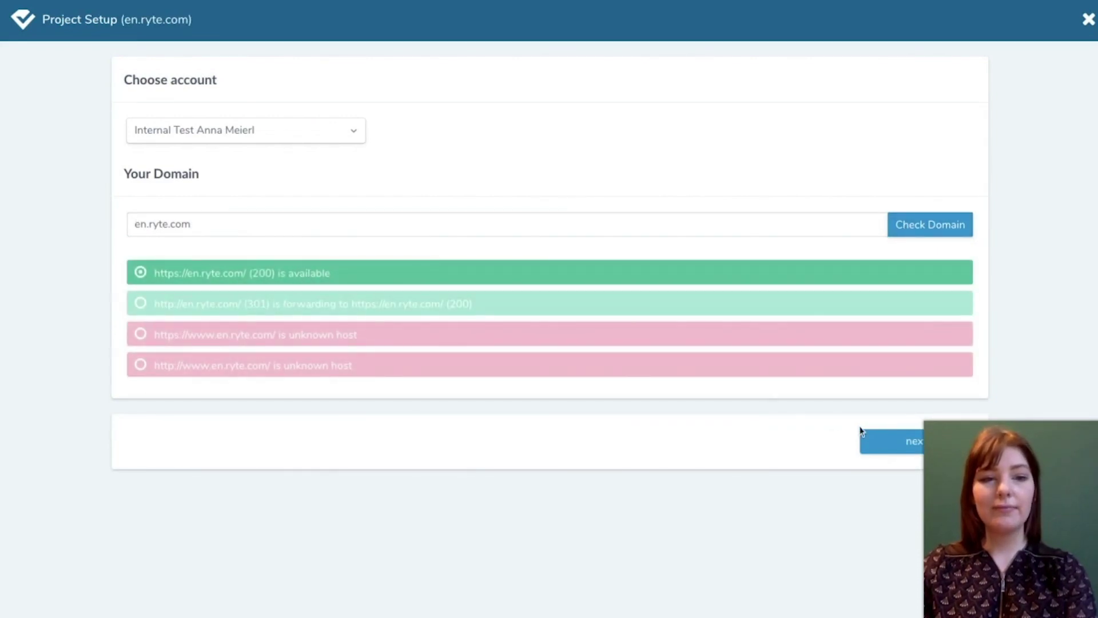
pyautogui.click(875, 449)
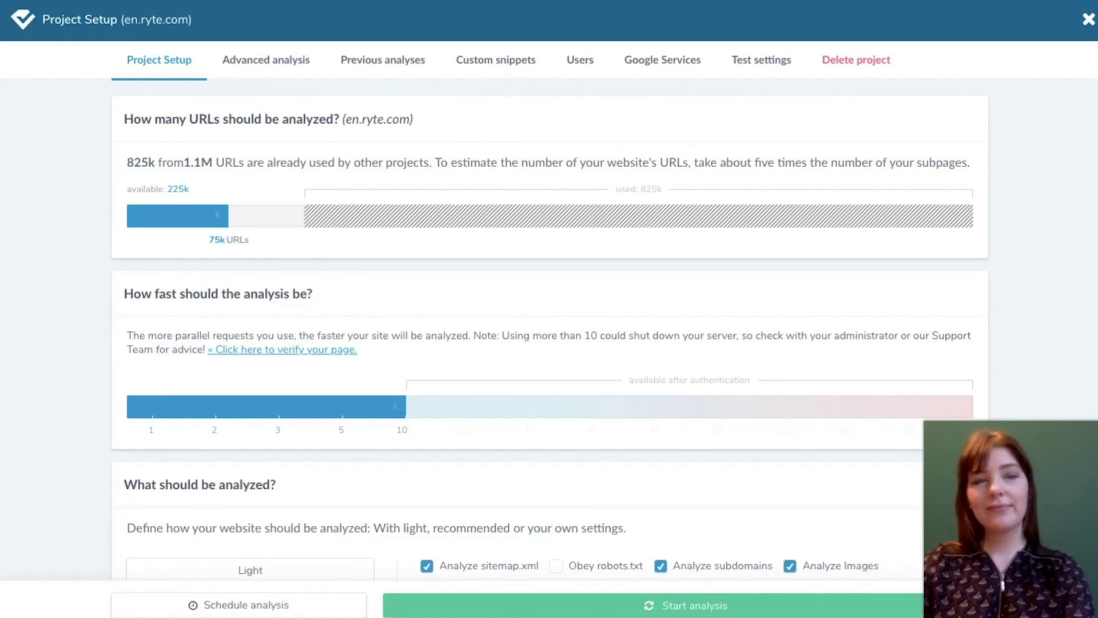
pyautogui.scroll(-1, 356, 266)
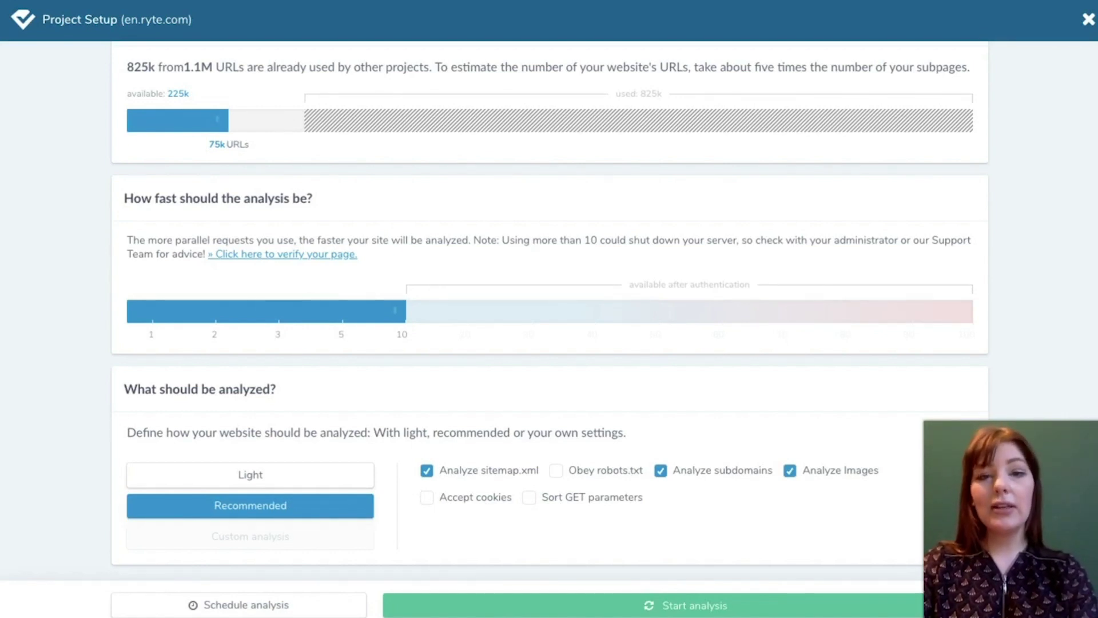
# - Open the Schedule analysis options for the en.ryte.com project
pyautogui.click(188, 604)
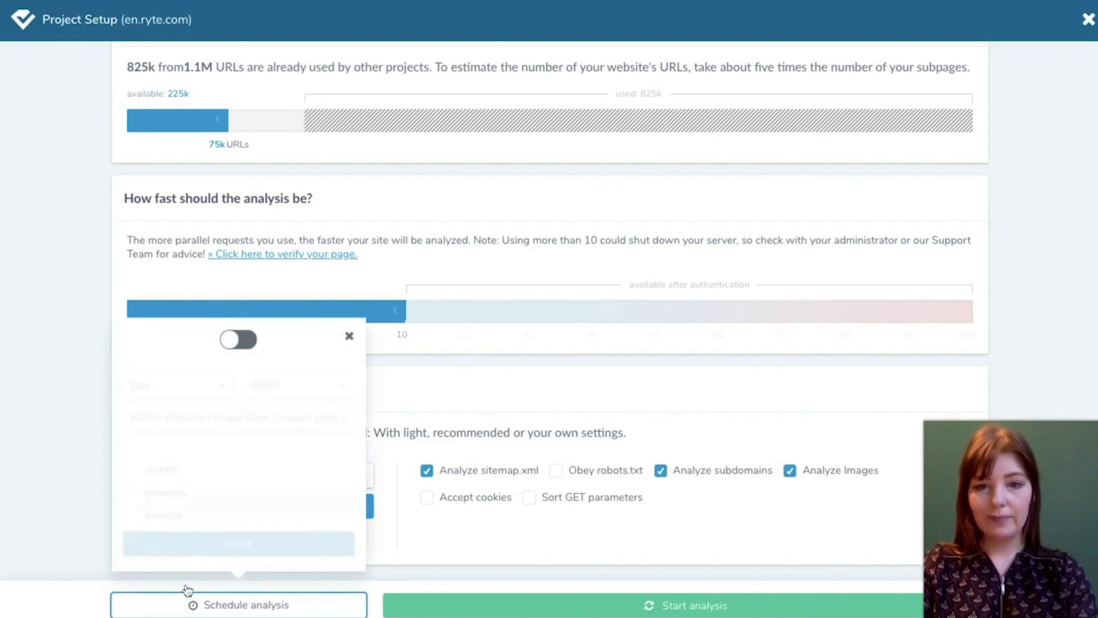
# - Enable a weekly recurring analysis on Friday at 02:00 and close the schedule popup
pyautogui.click(249, 339)
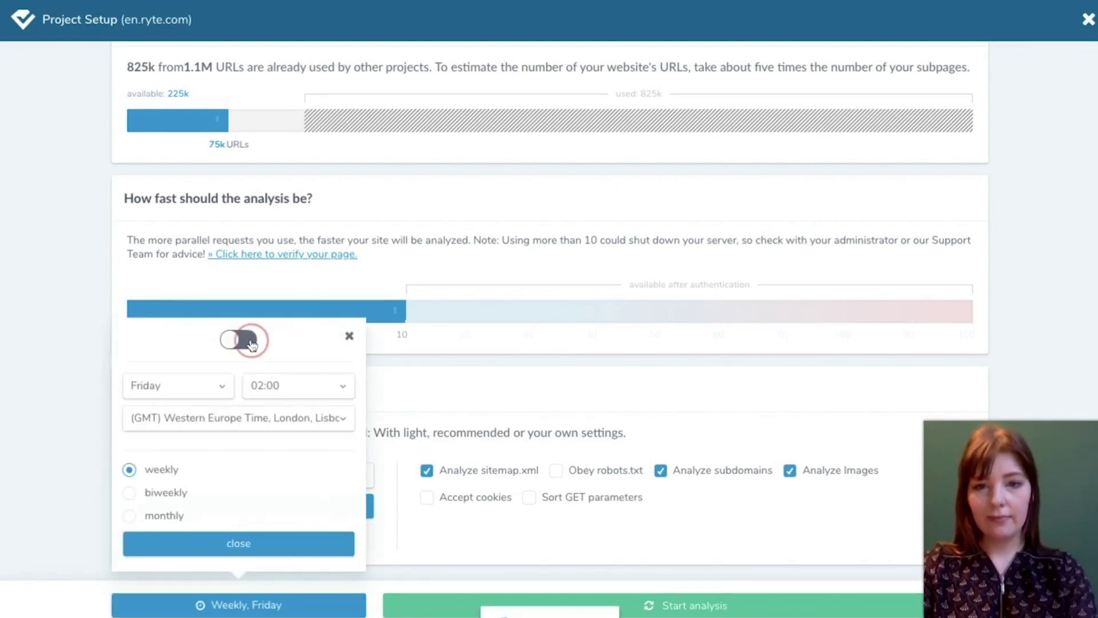
pyautogui.click(349, 335)
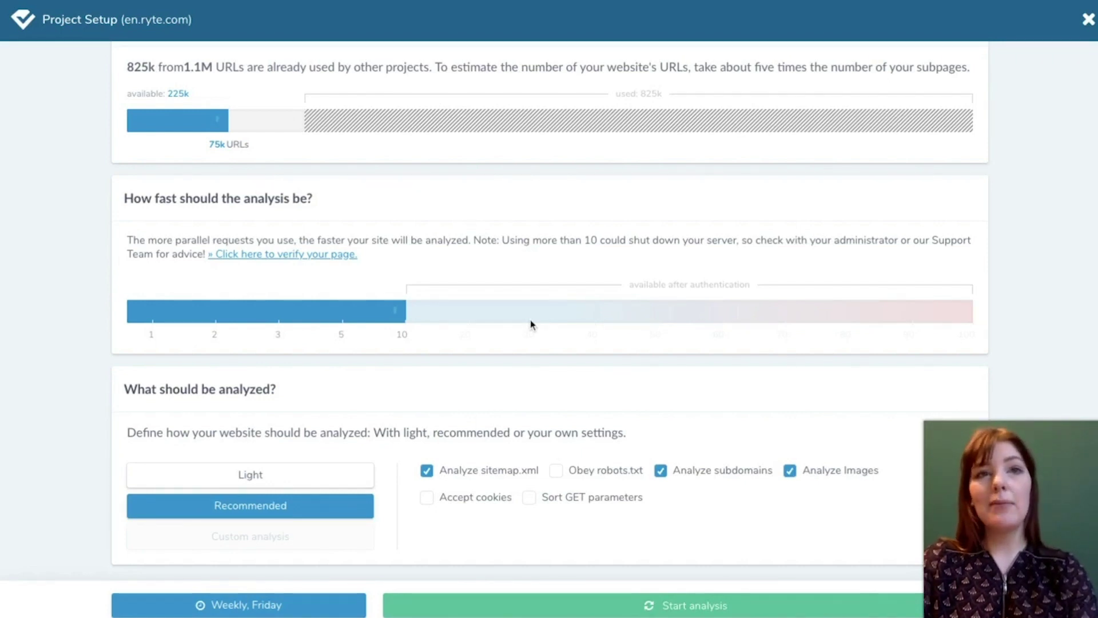
pyautogui.scroll(2, 595, 158)
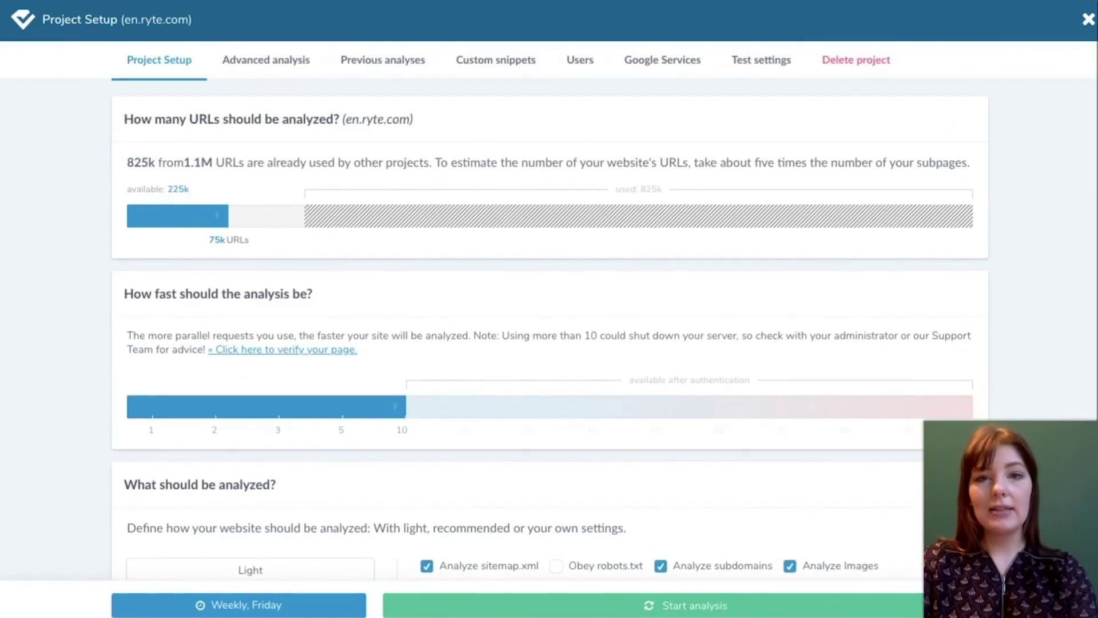
pyautogui.click(266, 59)
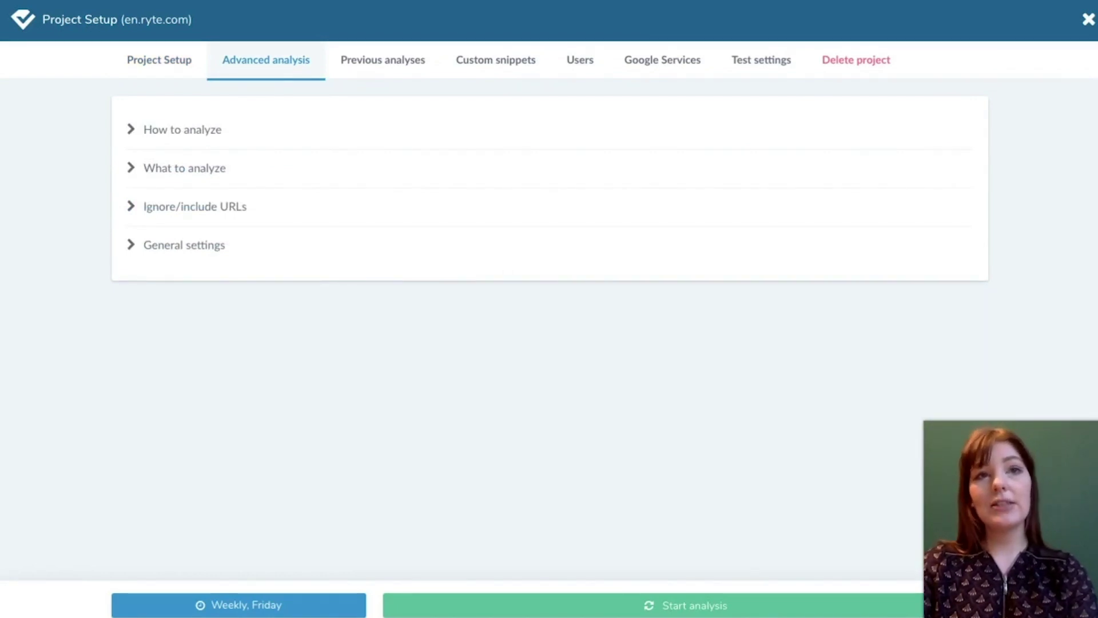
# - Expand How to analyze and What to analyze to reveal the URL exclude/include options
pyautogui.click(199, 135)
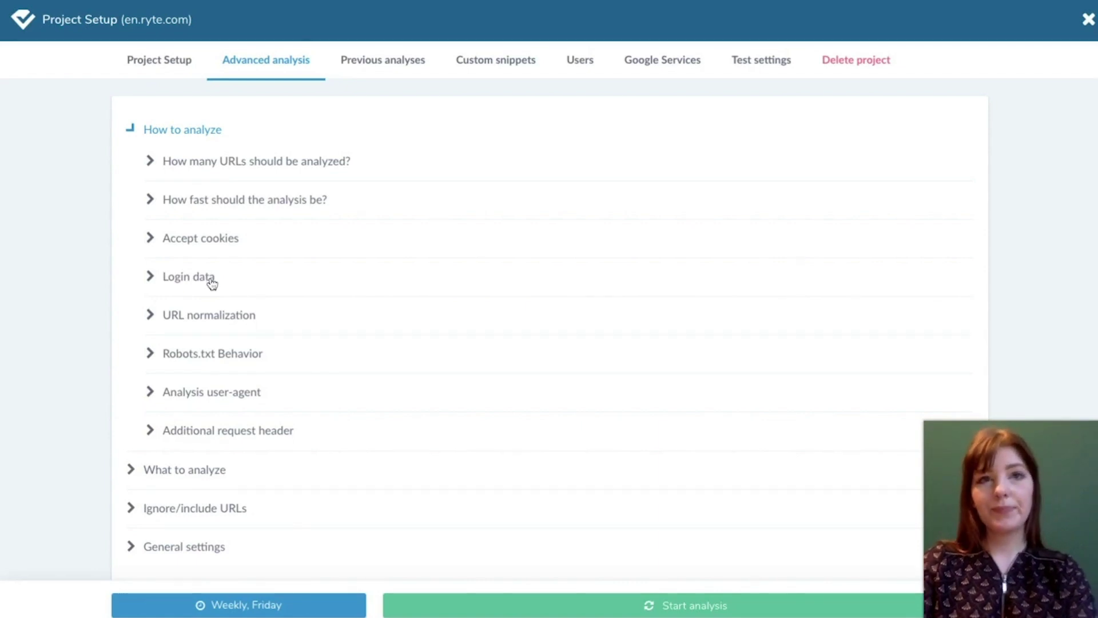
pyautogui.scroll(-1, 302, 421)
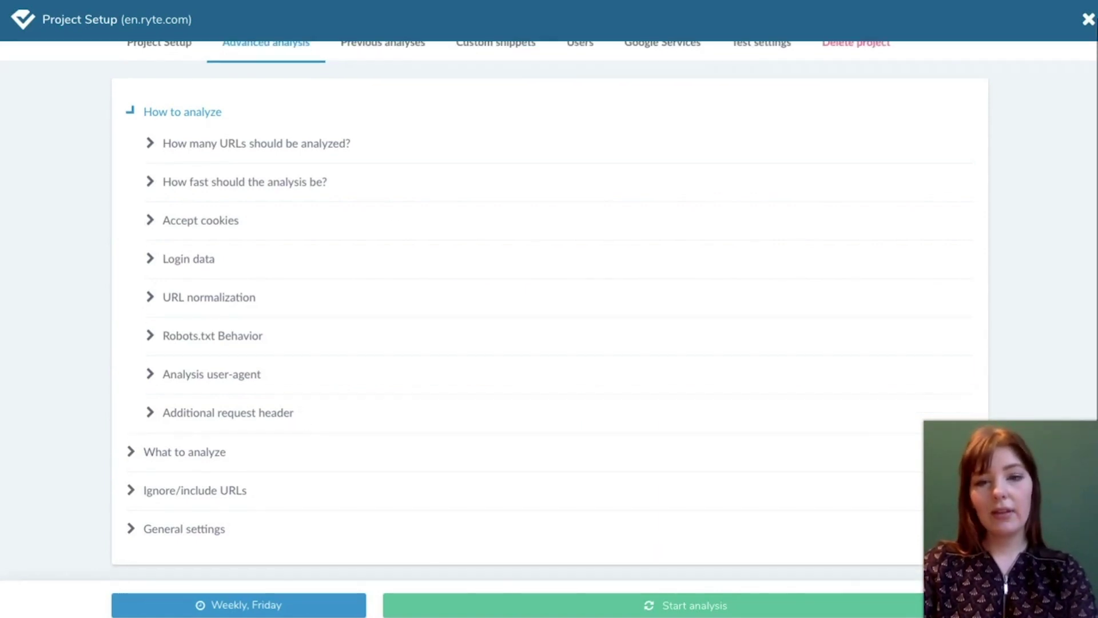
pyautogui.click(147, 455)
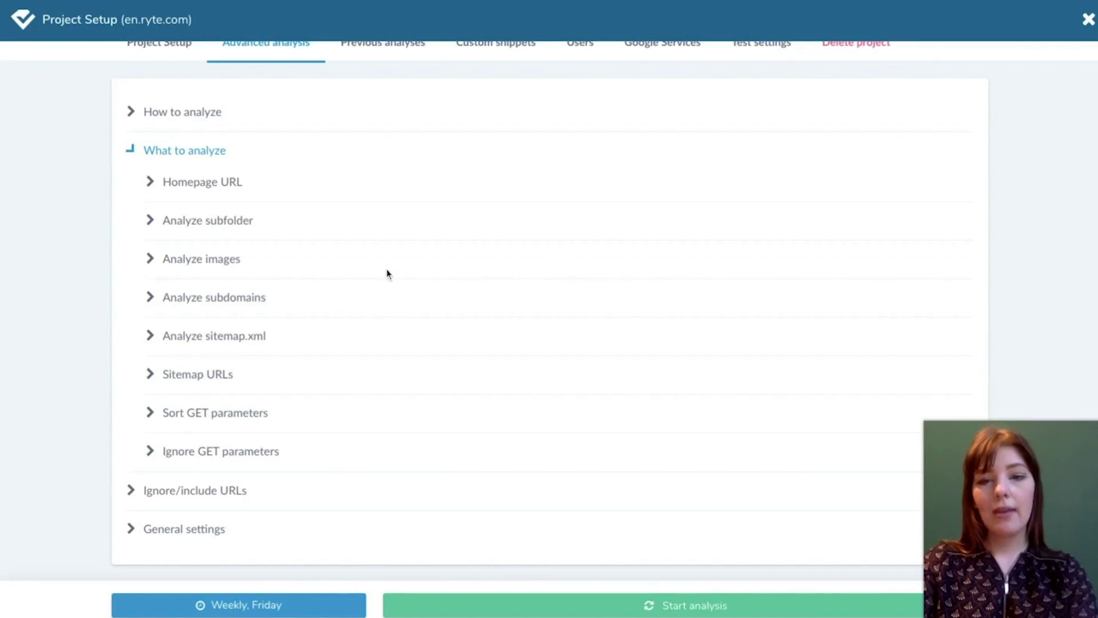
pyautogui.click(221, 493)
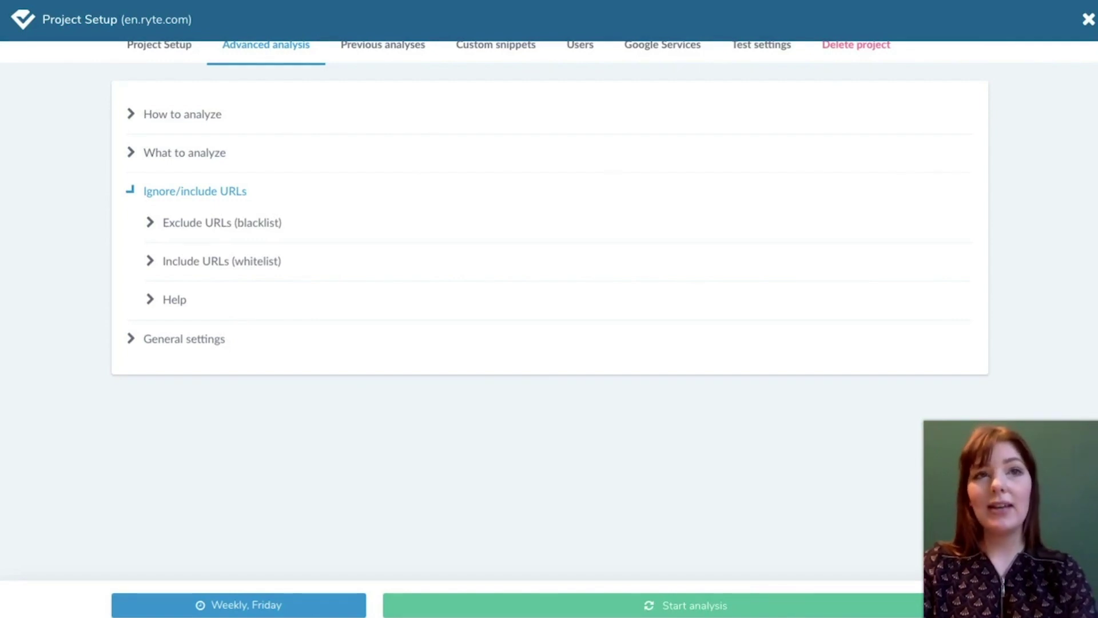
pyautogui.scroll(1, 547, 308)
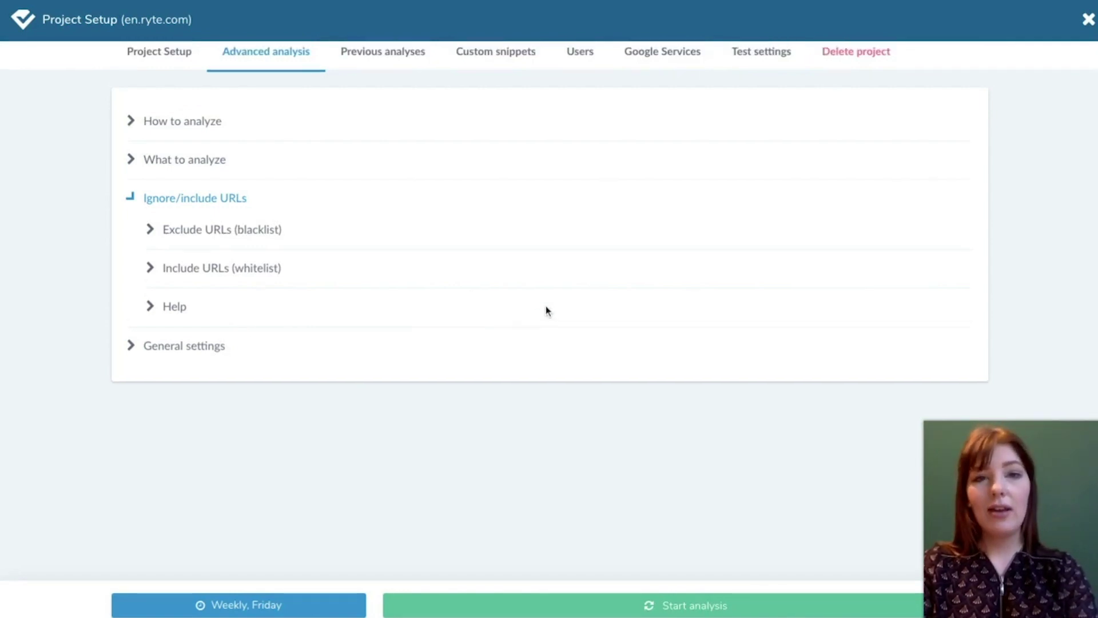
# - Run a test crawl of en.ryte.com to check status, title, description and robots.txt
pyautogui.click(751, 71)
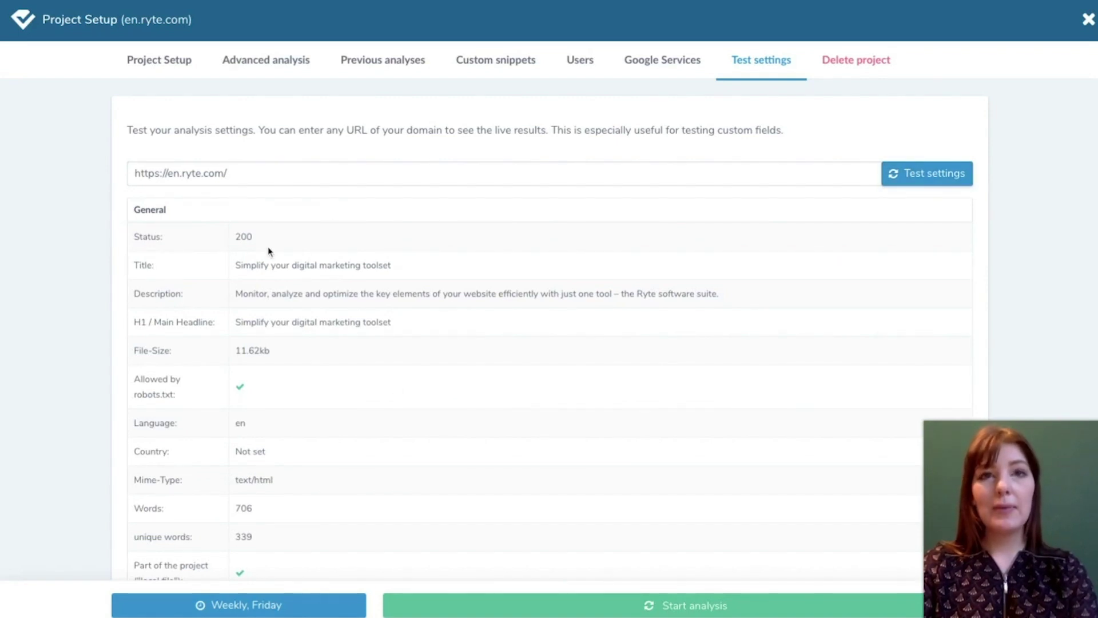
pyautogui.scroll(-2, 264, 509)
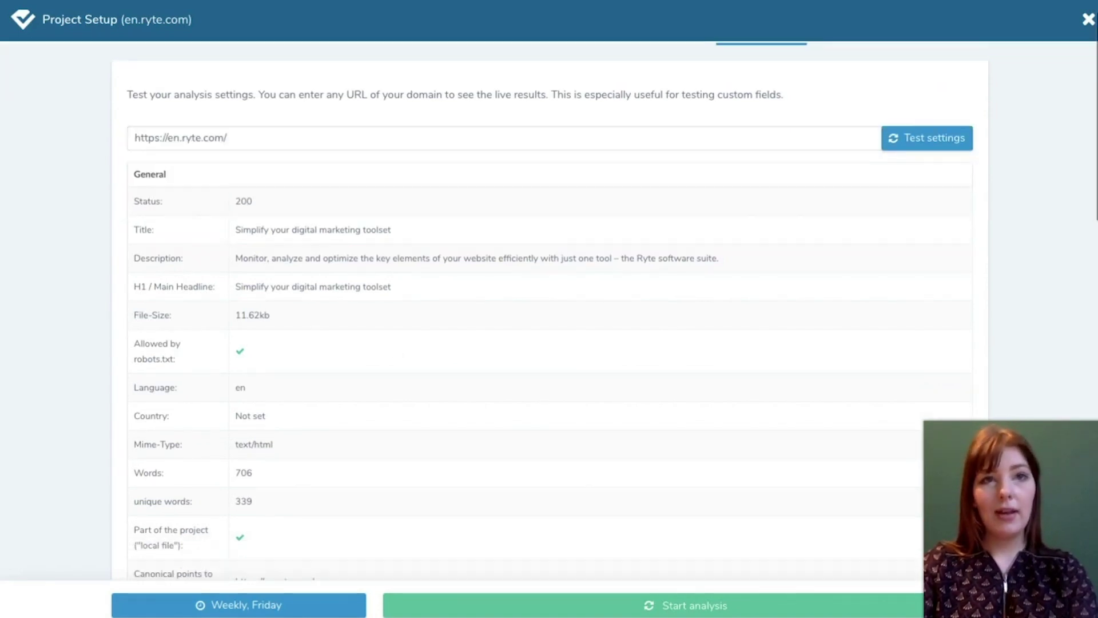
pyautogui.scroll(-3, 264, 509)
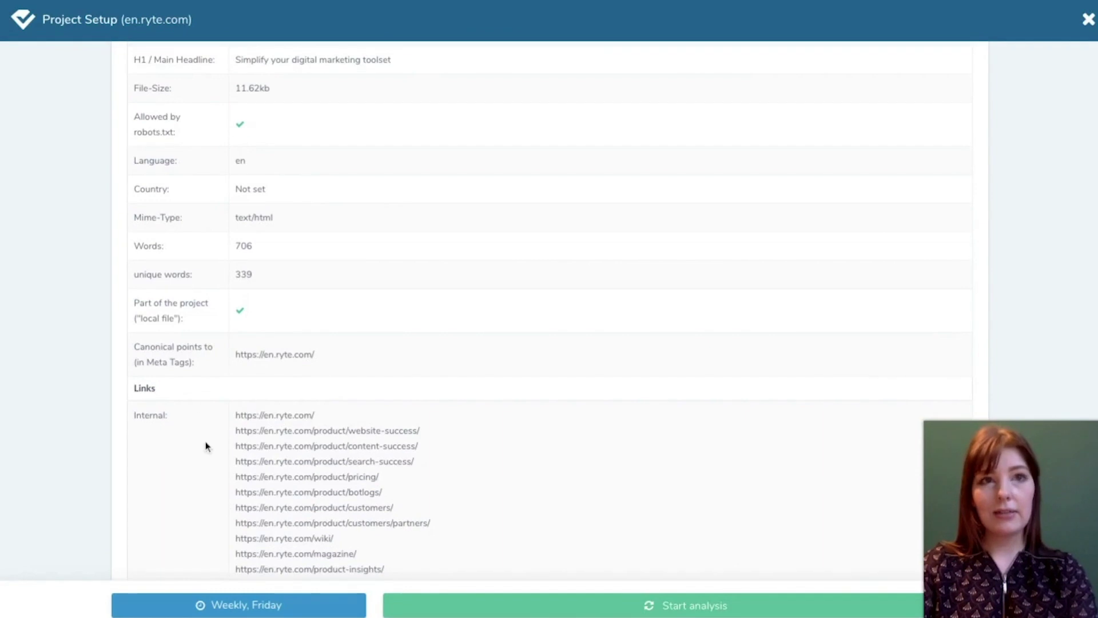